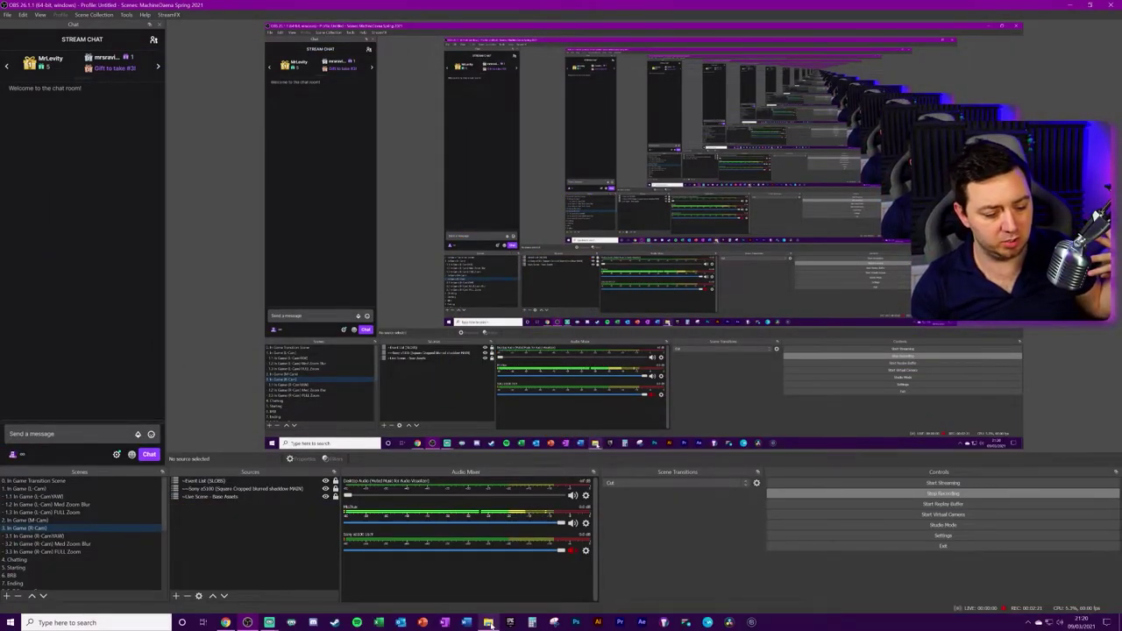
Bring up File Explorer and reveal the full path to Streamlabs' SceneCollections folder
{"action": "left_click", "coordinate": [488, 623]}
{"action": "left_click_drag", "start_coordinate": [553, 139], "coordinate": [505, 112]}
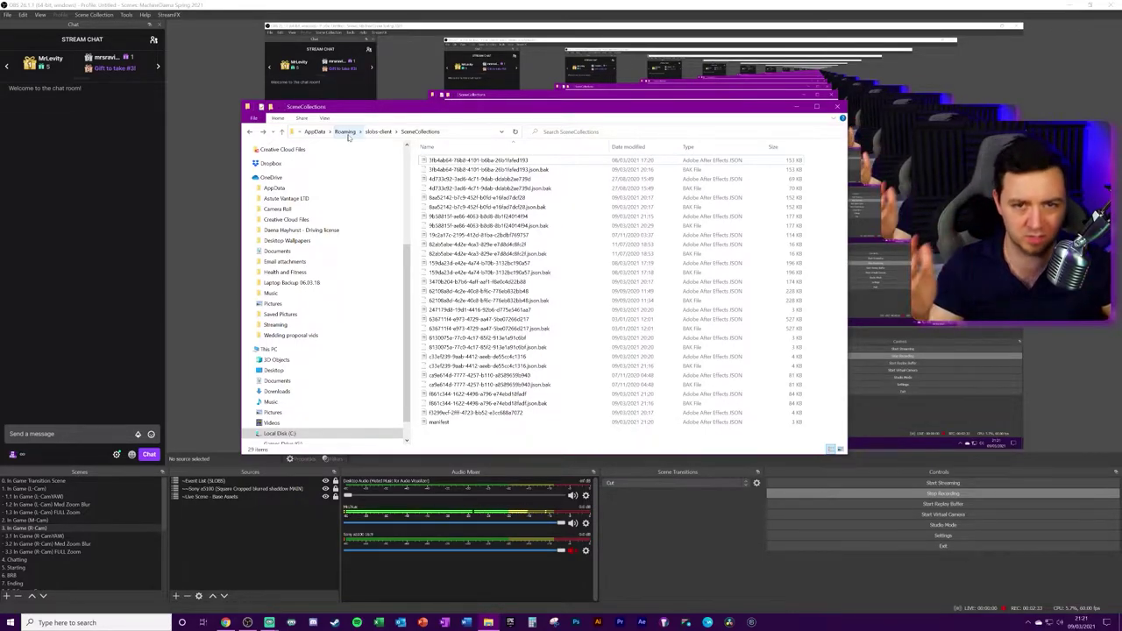
{"action": "left_click", "coordinate": [465, 132]}
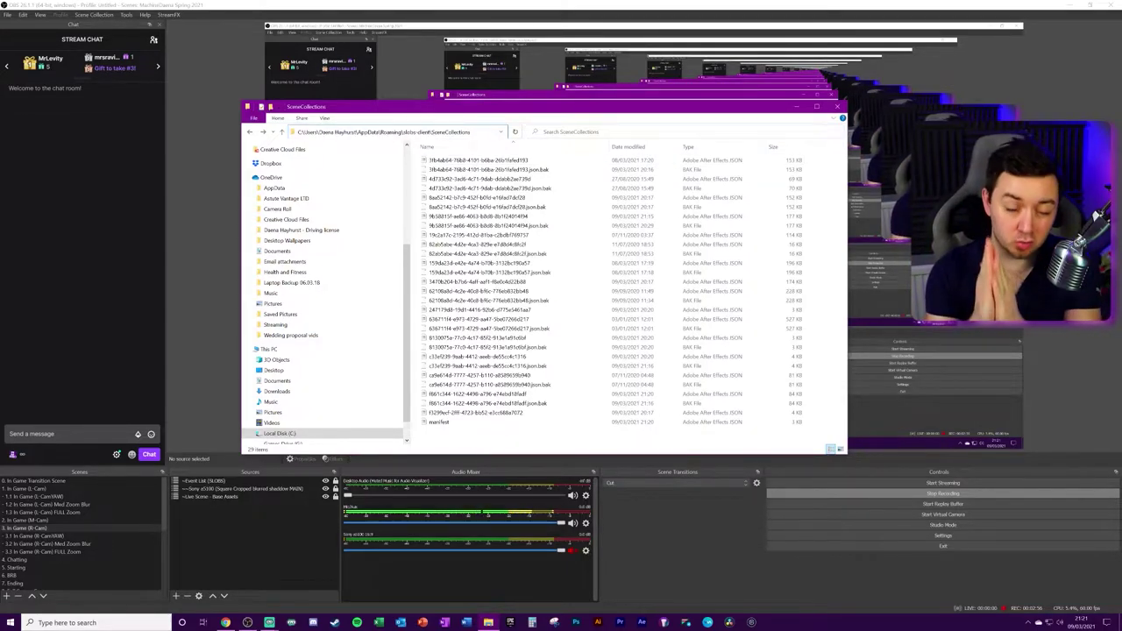
{"action": "left_click_drag", "start_coordinate": [319, 132], "coordinate": [273, 132]}
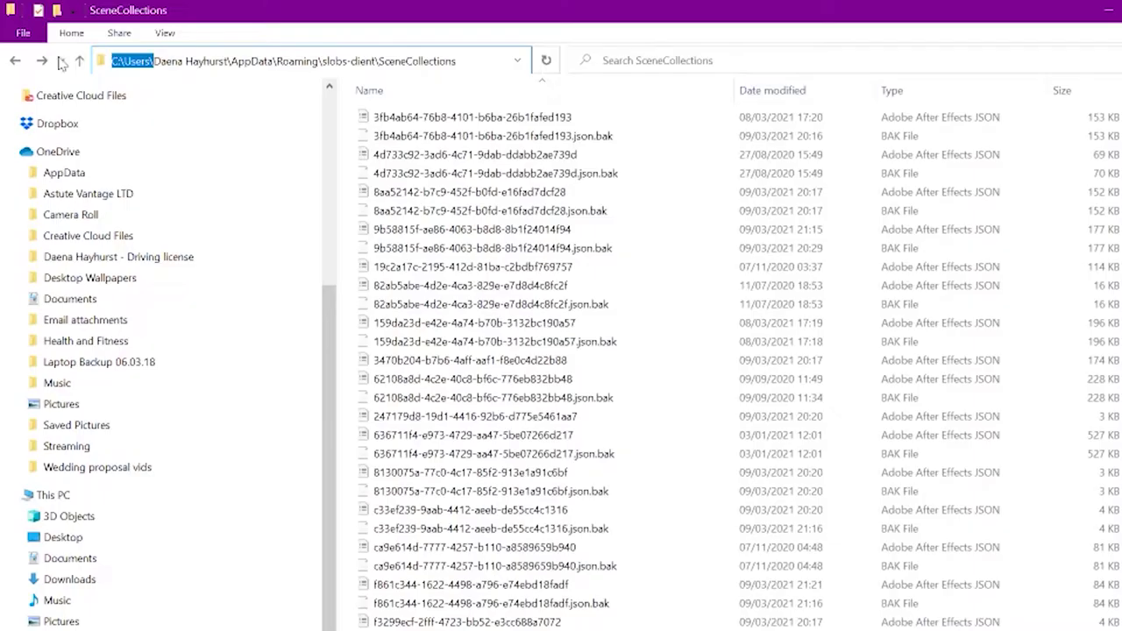
{"action": "left_click_drag", "start_coordinate": [231, 61], "coordinate": [172, 60]}
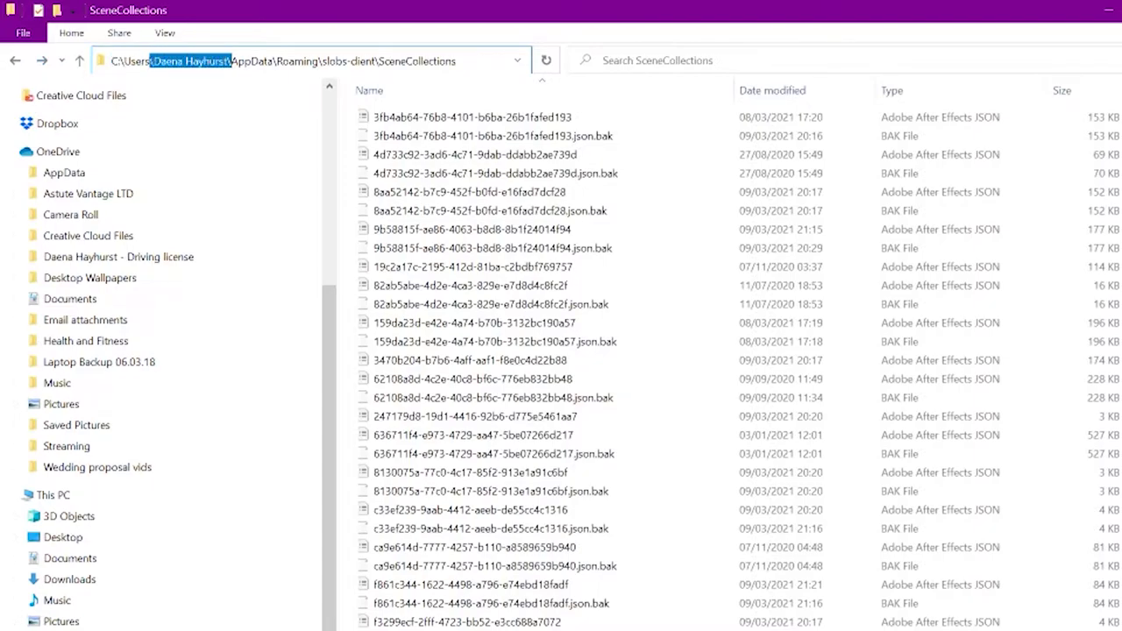
{"action": "left_click_drag", "start_coordinate": [277, 60], "coordinate": [155, 61]}
{"action": "left_click_drag", "start_coordinate": [279, 60], "coordinate": [230, 60]}
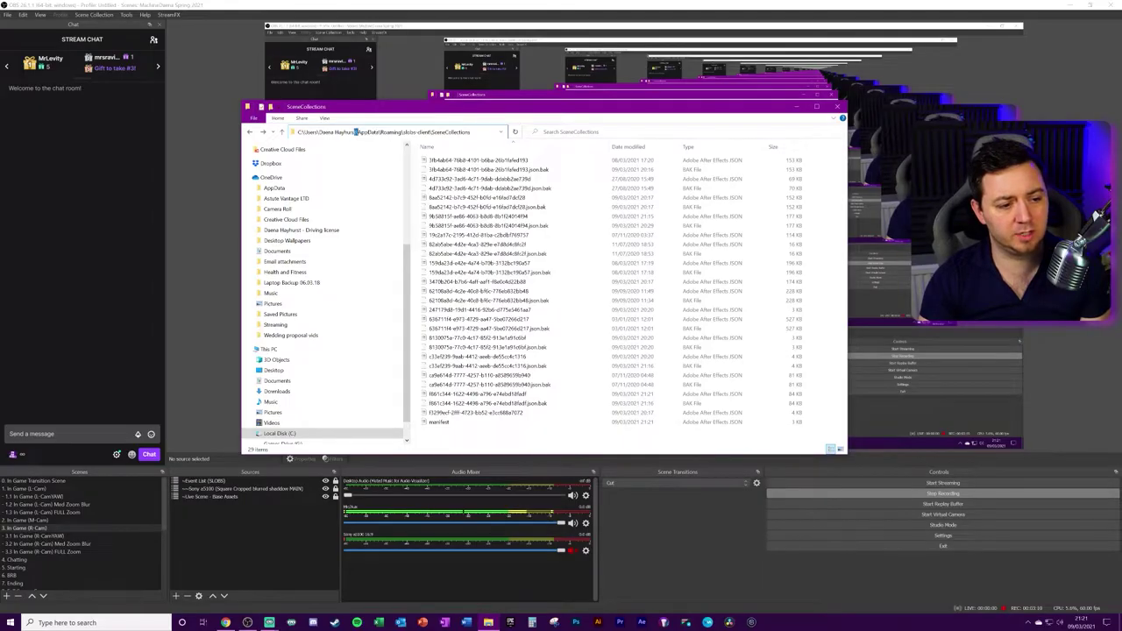
{"action": "left_click_drag", "start_coordinate": [355, 131], "coordinate": [298, 133]}
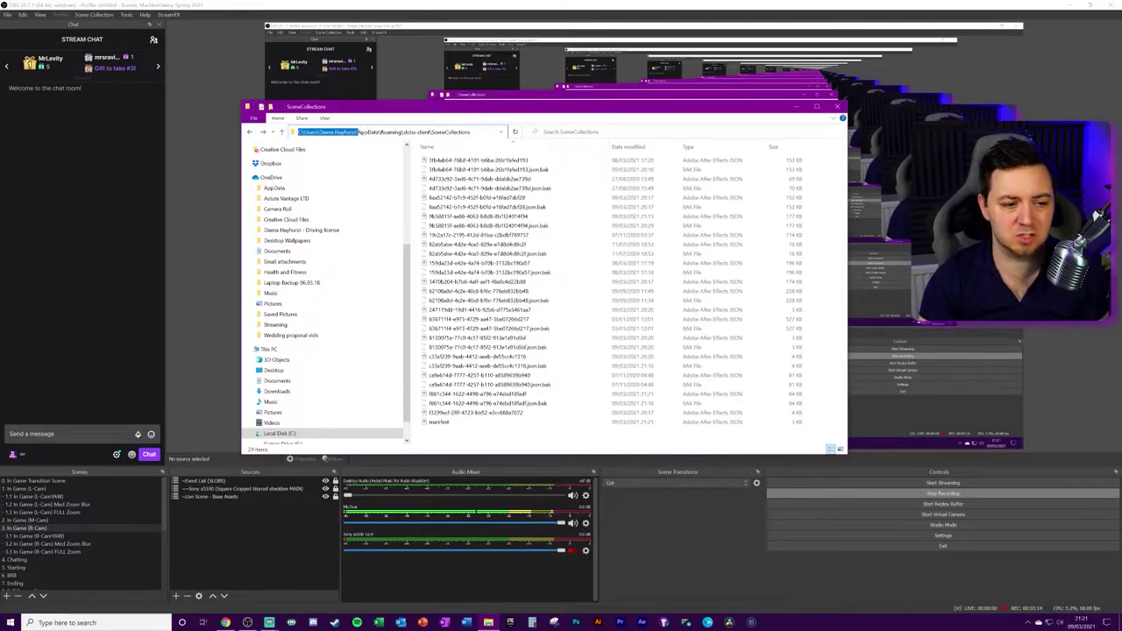
Trim the path to AppData\Roaming, browse slobs-client\SceneCollections, then return to Roaming
{"action": "left_click_drag", "start_coordinate": [471, 131], "coordinate": [401, 132]}
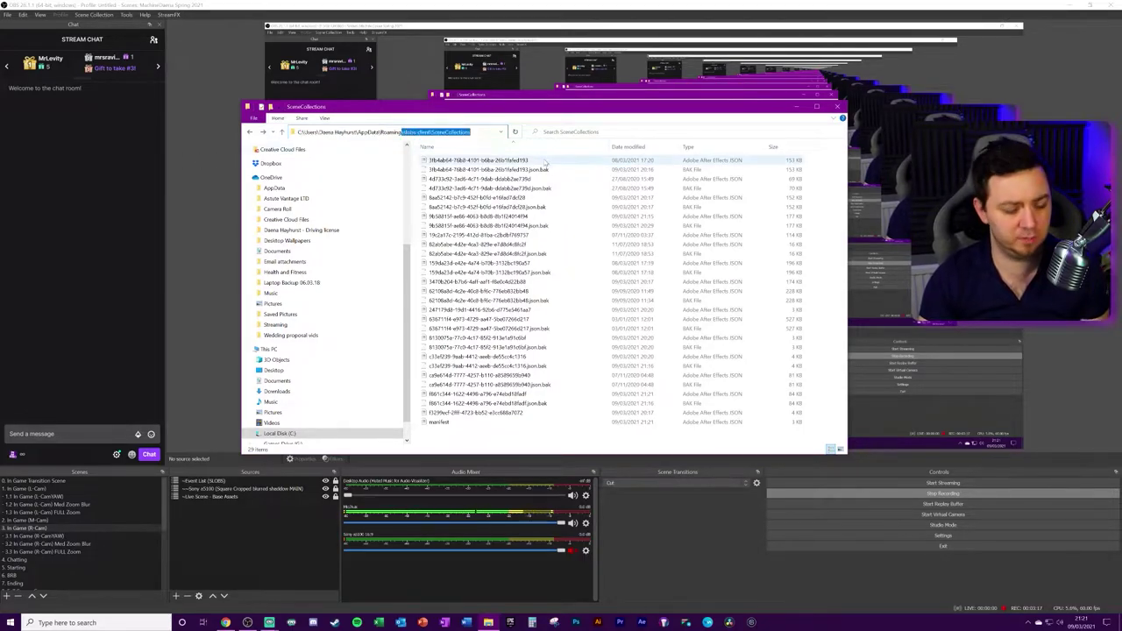
{"action": "key", "text": "BackSpace"}
{"action": "key", "text": "Return"}
{"action": "scroll", "coordinate": [490, 307], "scroll_direction": "down", "scroll_amount": 2}
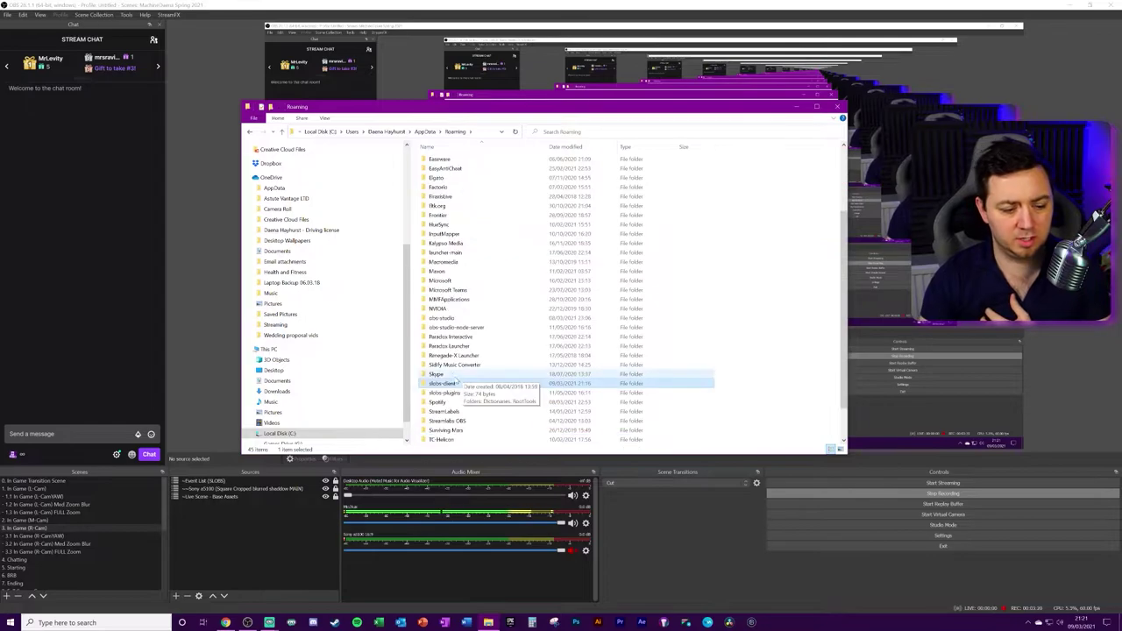
{"action": "double_click", "coordinate": [447, 393]}
{"action": "double_click", "coordinate": [473, 310]}
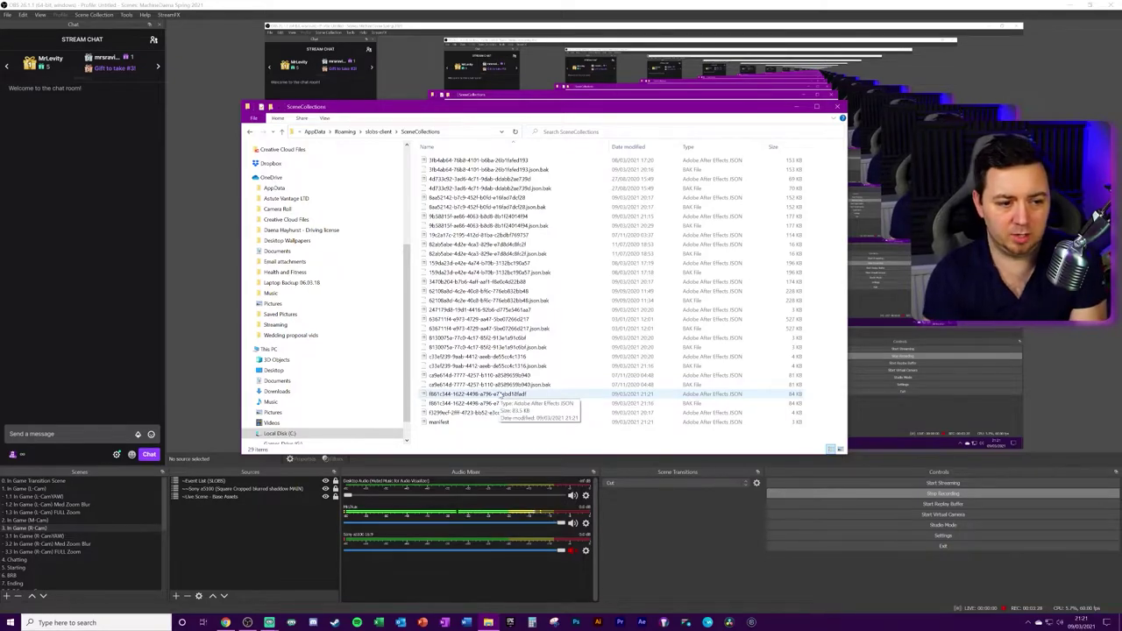
{"action": "key", "text": "alt+Up"}
{"action": "key", "text": "alt+Up"}
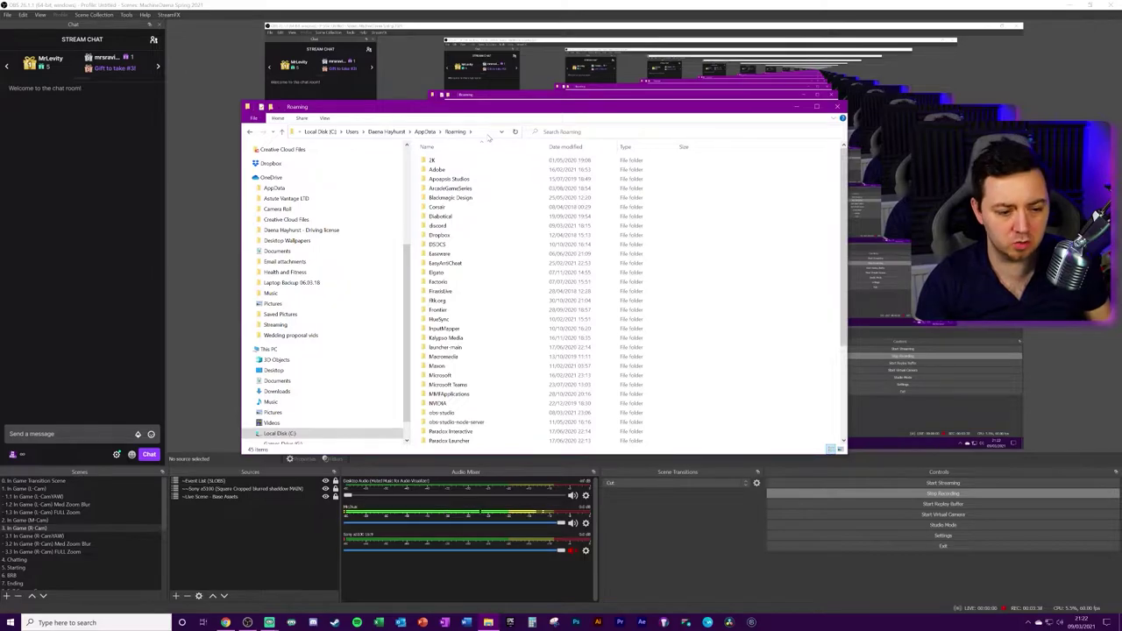
Browse from Roaming into obs-studio\basic\scenes
{"action": "scroll", "coordinate": [491, 403], "scroll_direction": "down", "scroll_amount": 2}
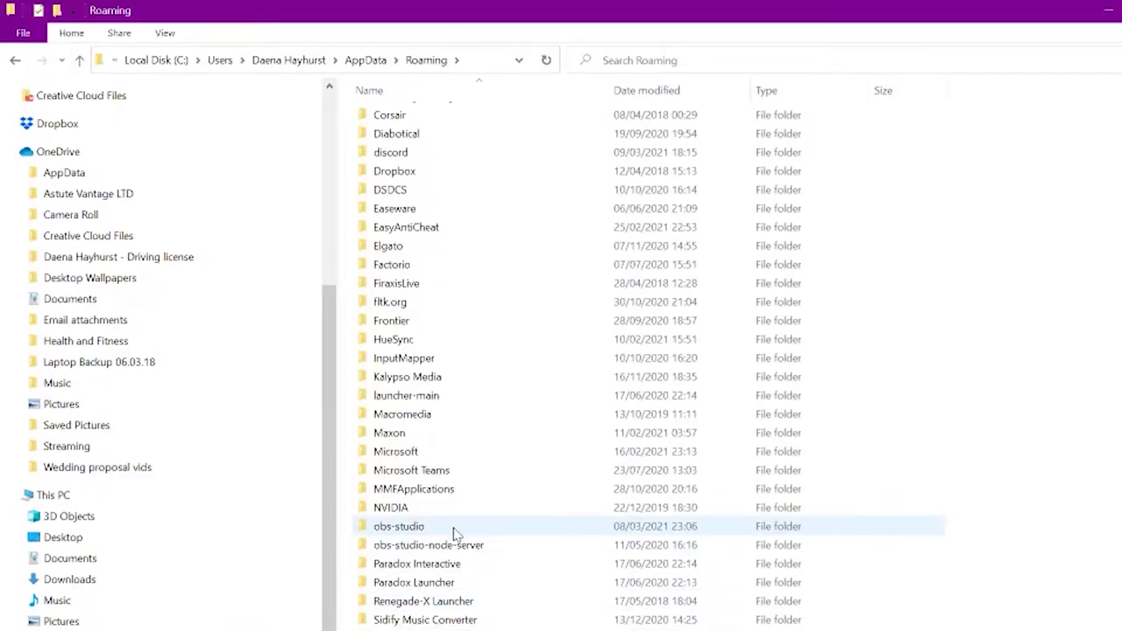
{"action": "double_click", "coordinate": [455, 527]}
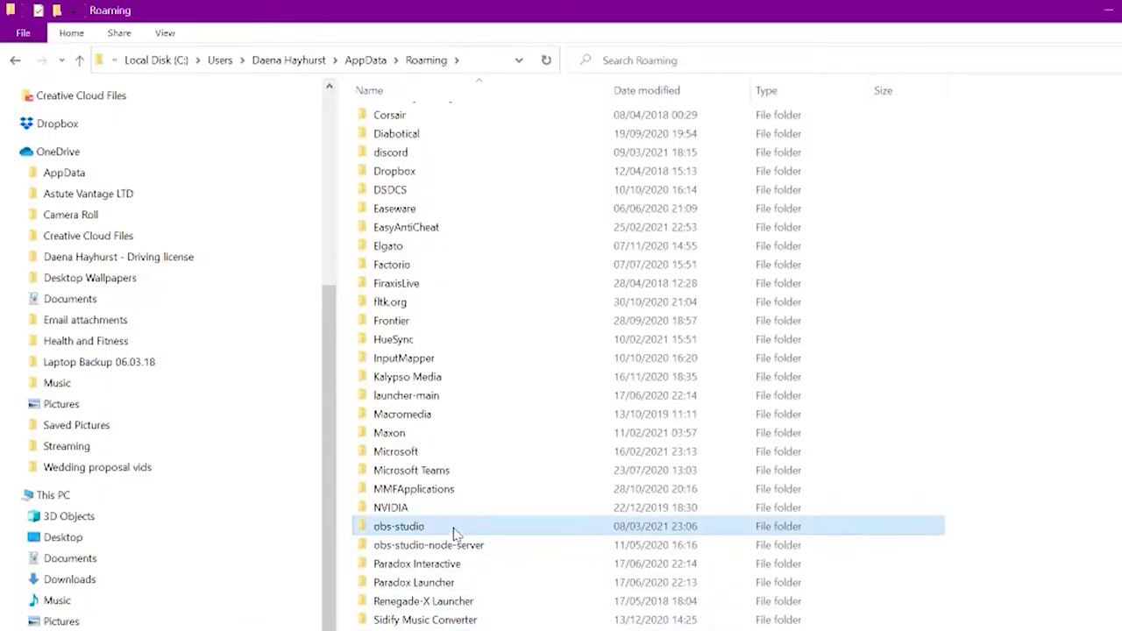
{"action": "double_click", "coordinate": [430, 117]}
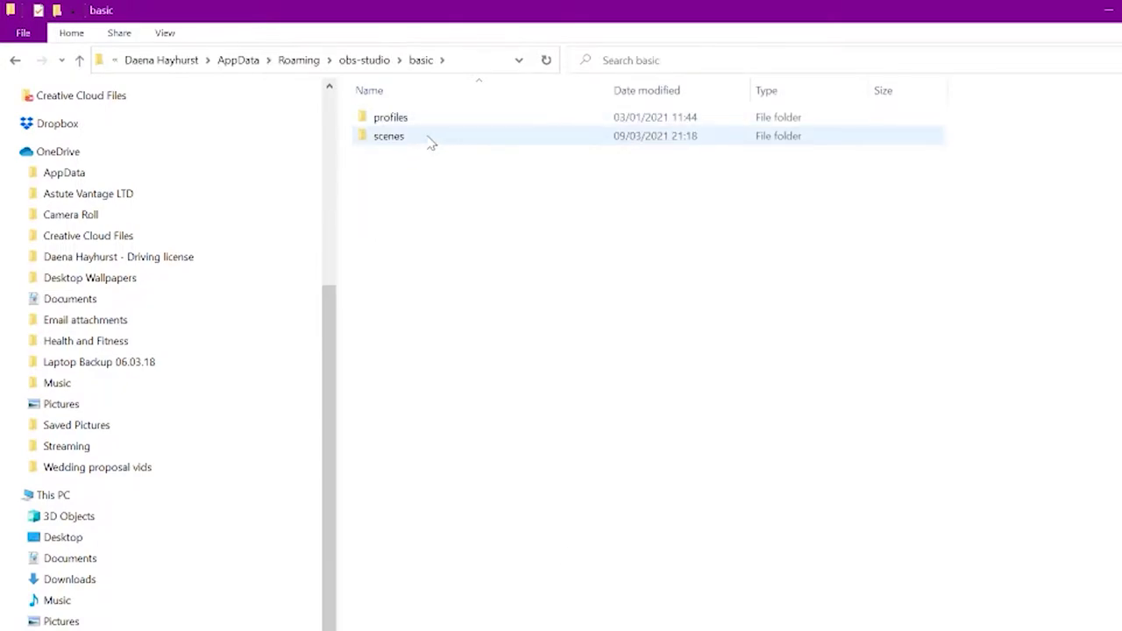
{"action": "double_click", "coordinate": [430, 139]}
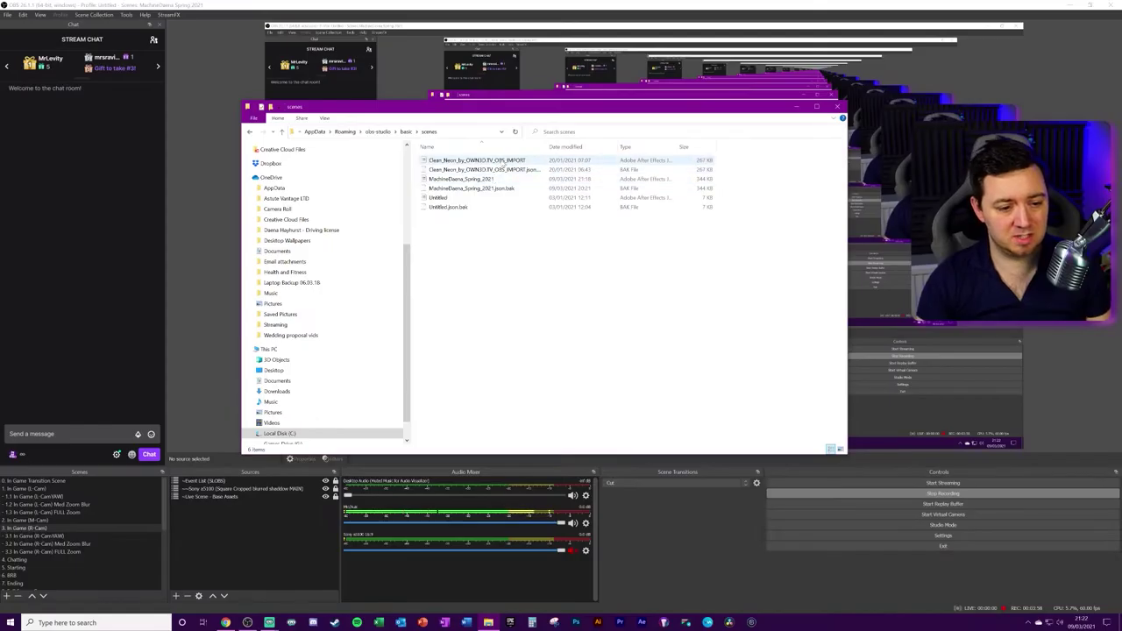
Check the properties of the Clean_Neon_by_OWN3D.TV_OBS_IMPORT file, then close them
{"action": "left_click", "coordinate": [525, 119]}
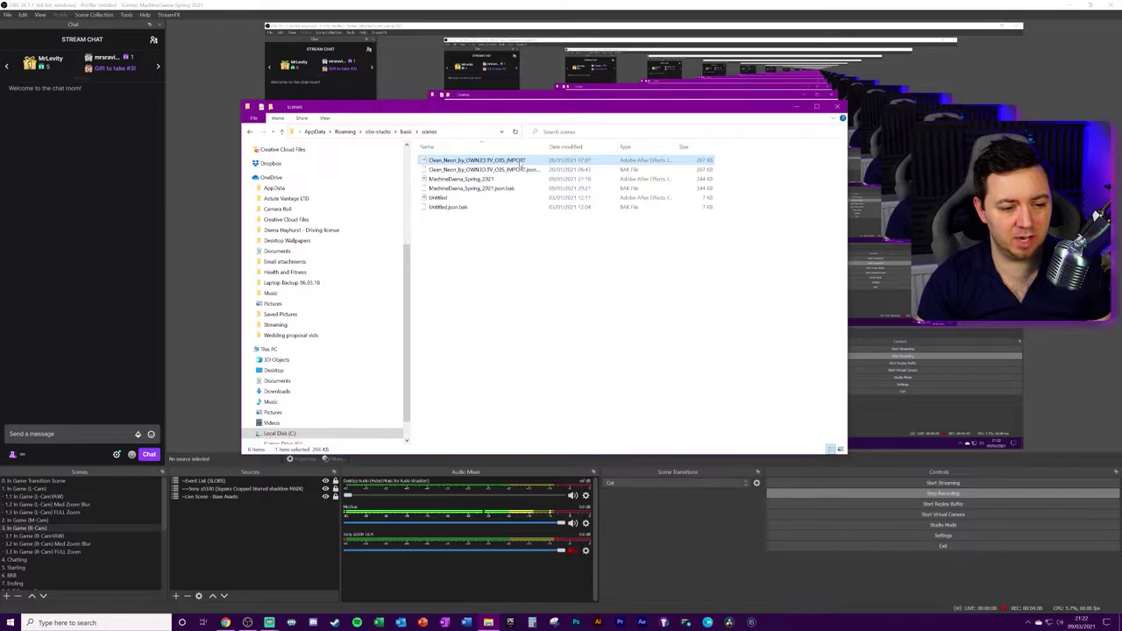
{"action": "right_click", "coordinate": [518, 159]}
{"action": "left_click", "coordinate": [526, 306]}
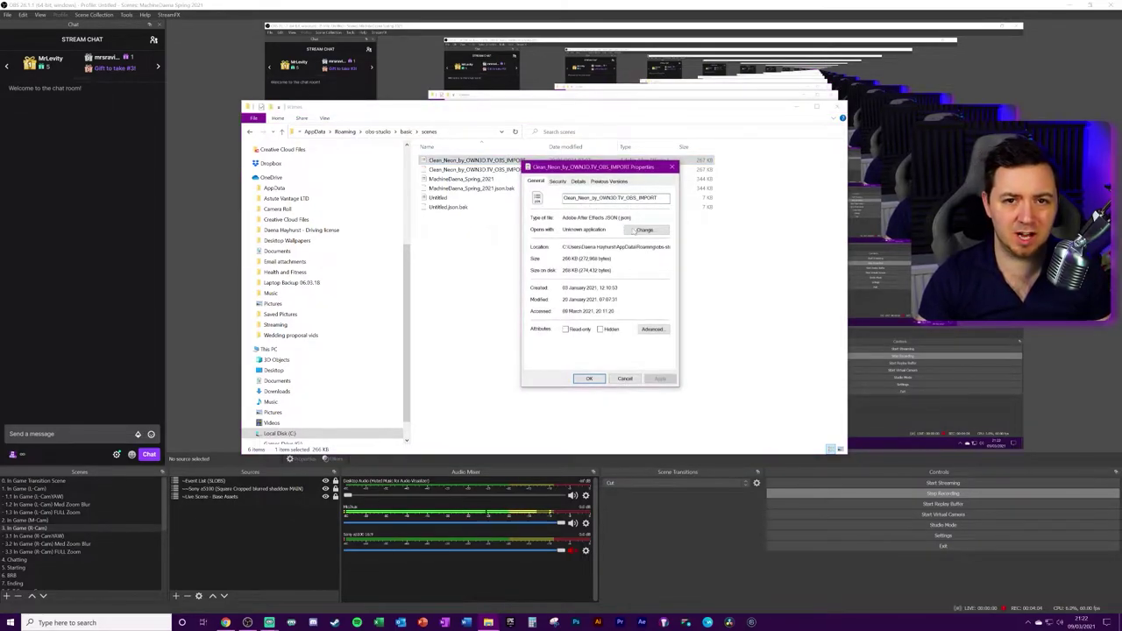
{"action": "left_click", "coordinate": [671, 168]}
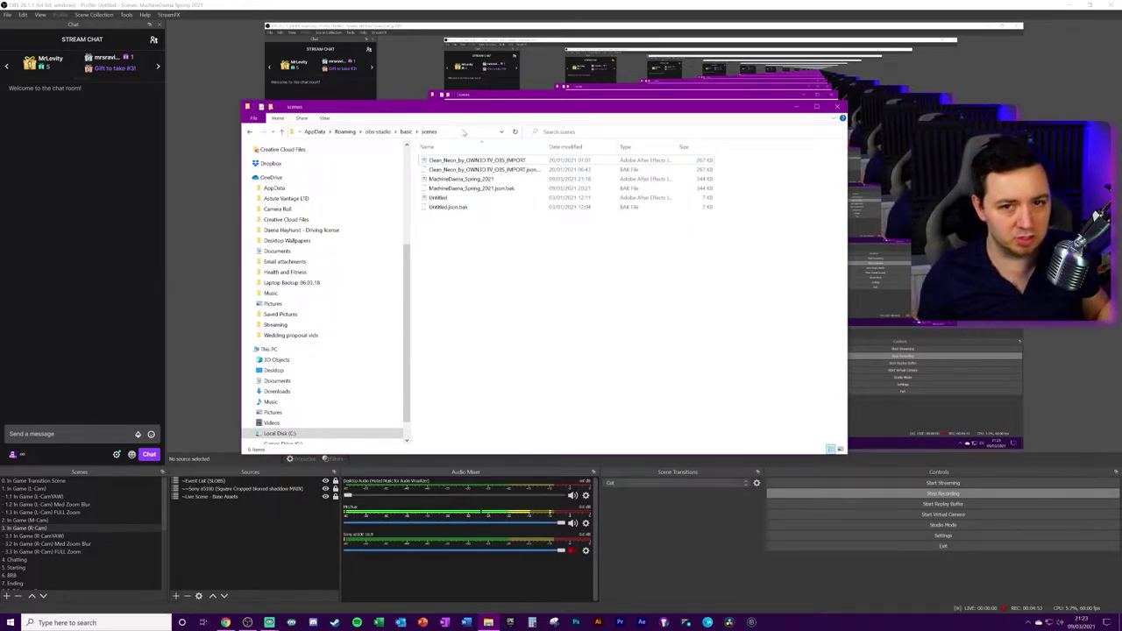
Back in OBS Studio, export the MachineDaena Spring 2021 collection to the Desktop under its existing name
{"action": "left_click", "coordinate": [215, 111]}
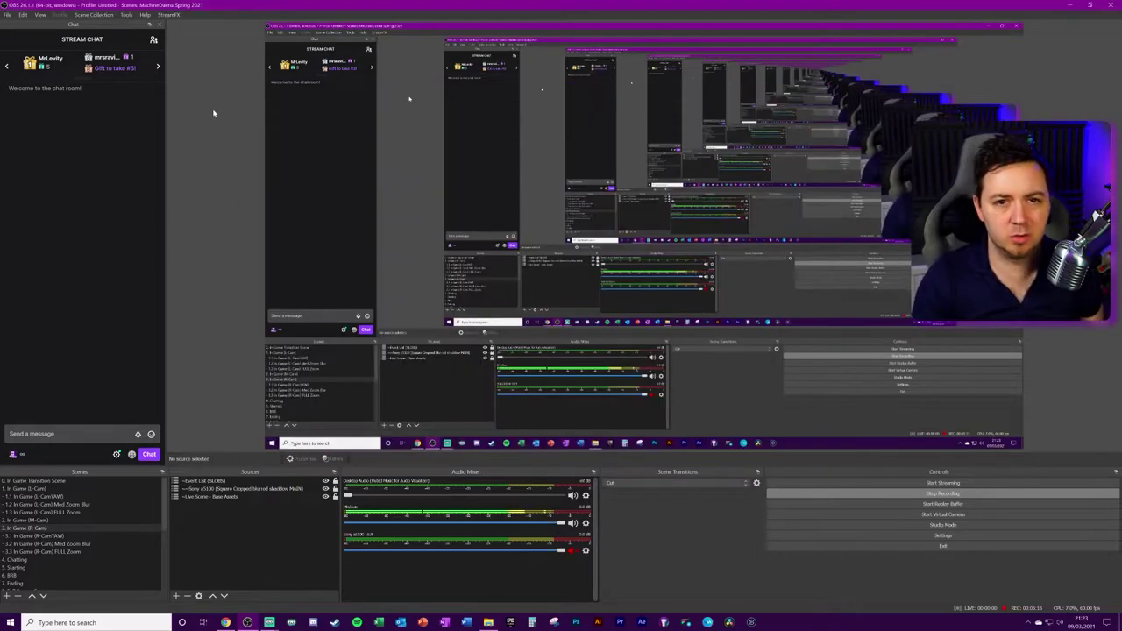
{"action": "left_click", "coordinate": [94, 15]}
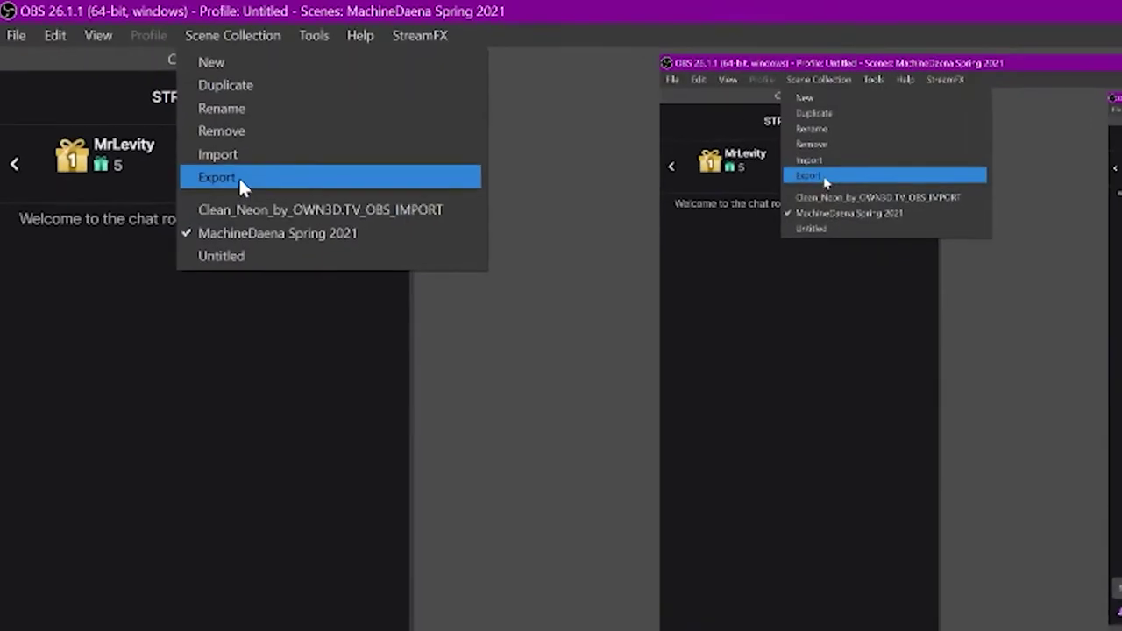
{"action": "left_click", "coordinate": [216, 177]}
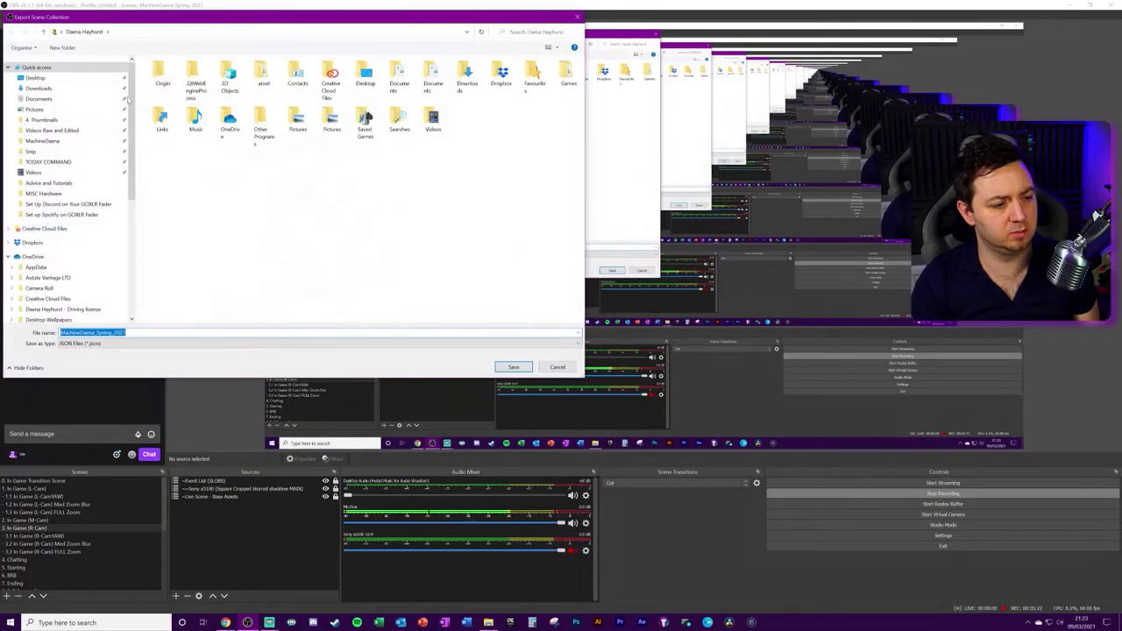
{"action": "left_click", "coordinate": [63, 80]}
{"action": "left_click", "coordinate": [513, 367]}
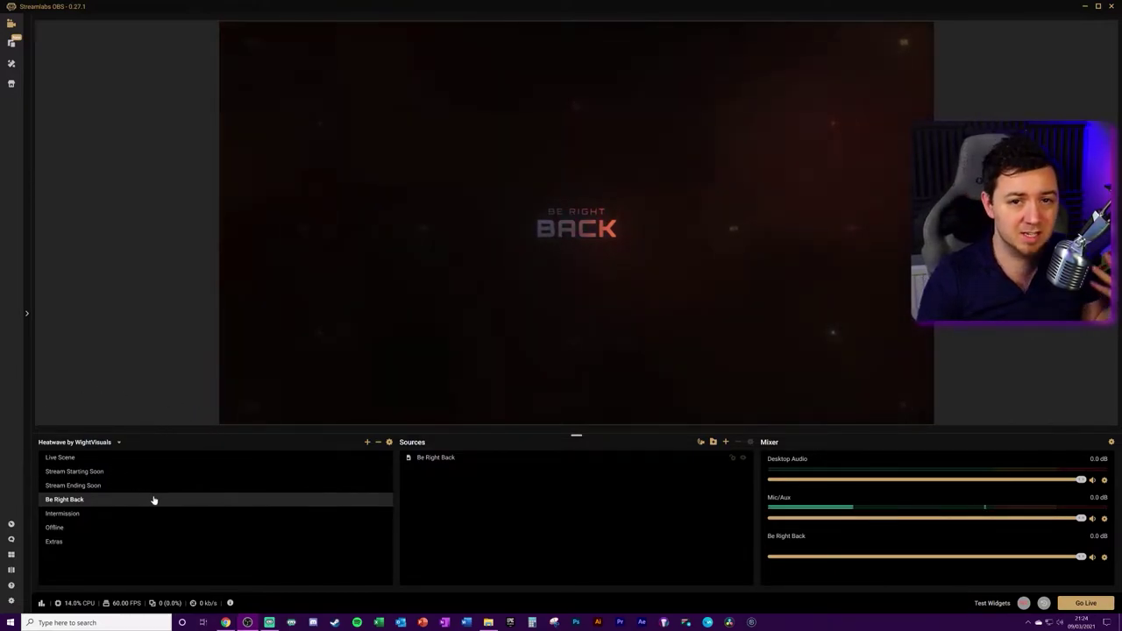
Peek at the scene collection list, then switch to the Layout Editor page from the sidebar
{"action": "left_click", "coordinate": [118, 442]}
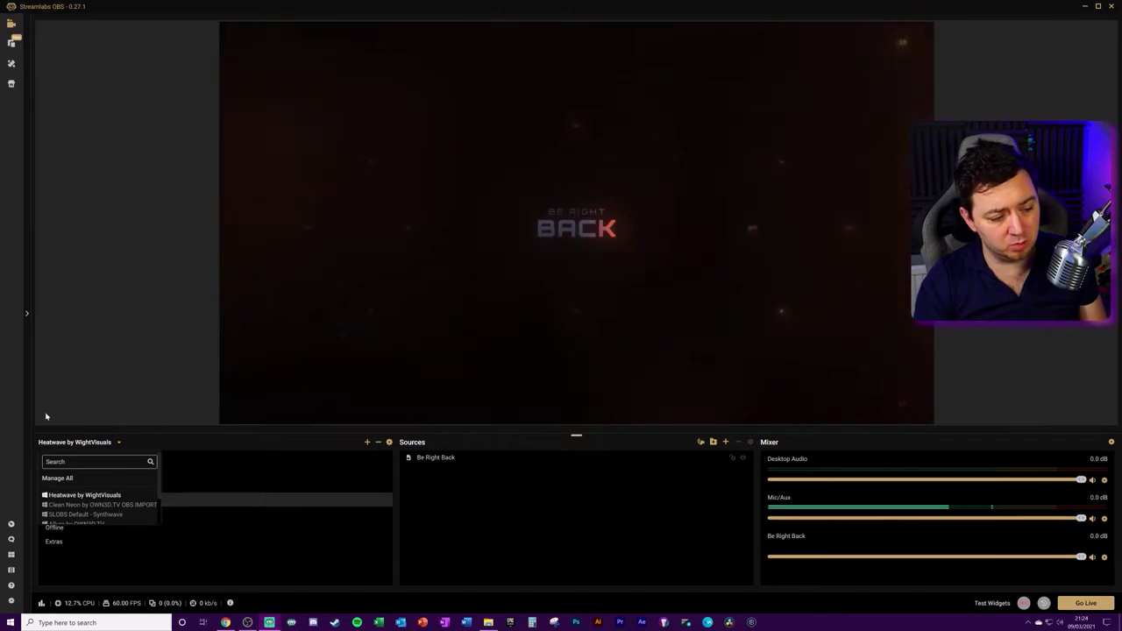
{"action": "left_click", "coordinate": [187, 342]}
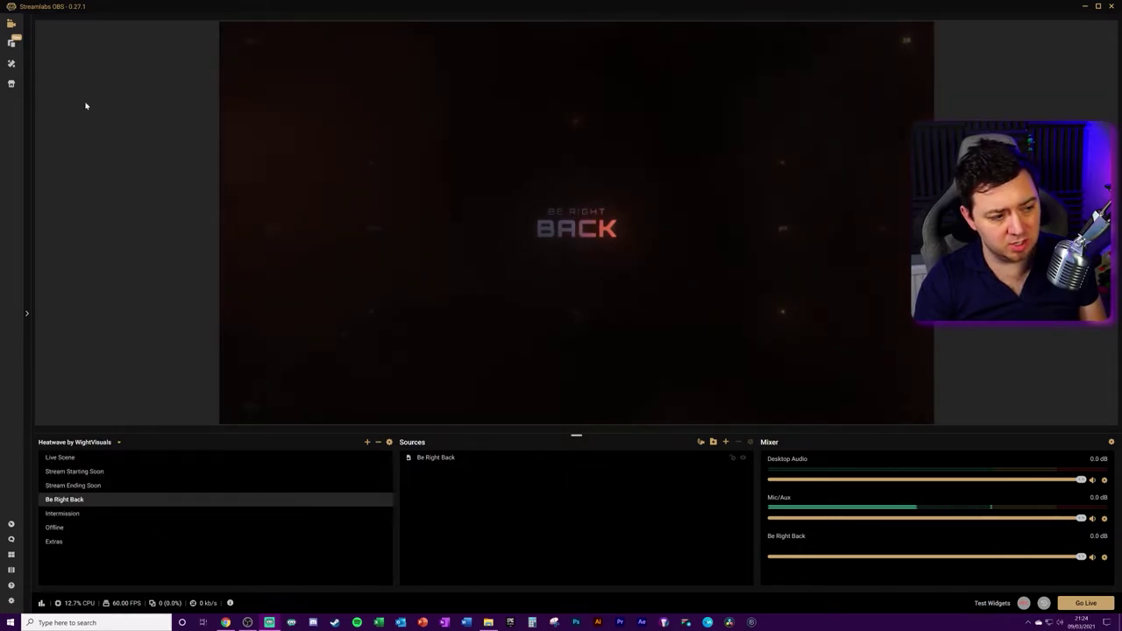
{"action": "left_click", "coordinate": [11, 554]}
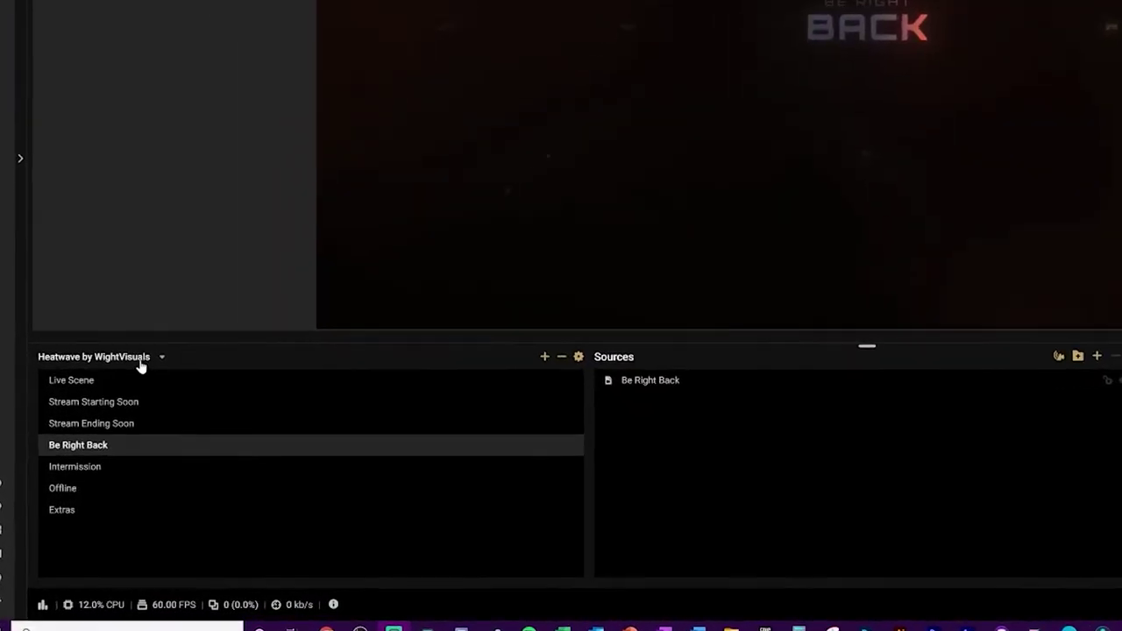
Choose Manage All from the scene collection dropdown and run Import from OBS
{"action": "left_click", "coordinate": [140, 366]}
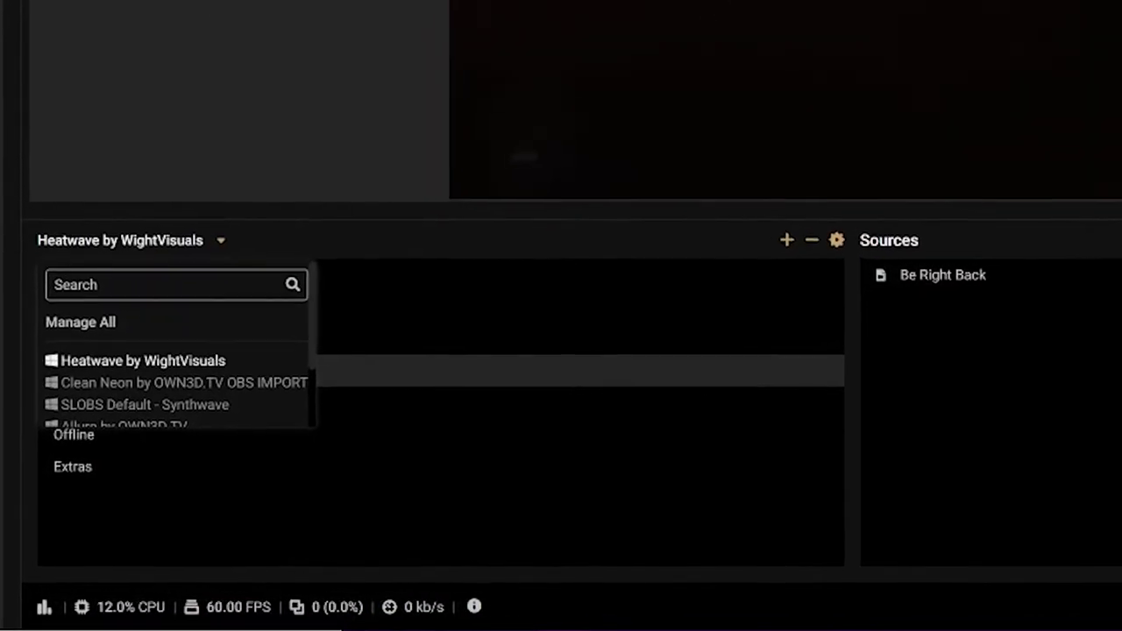
{"action": "left_click", "coordinate": [84, 295]}
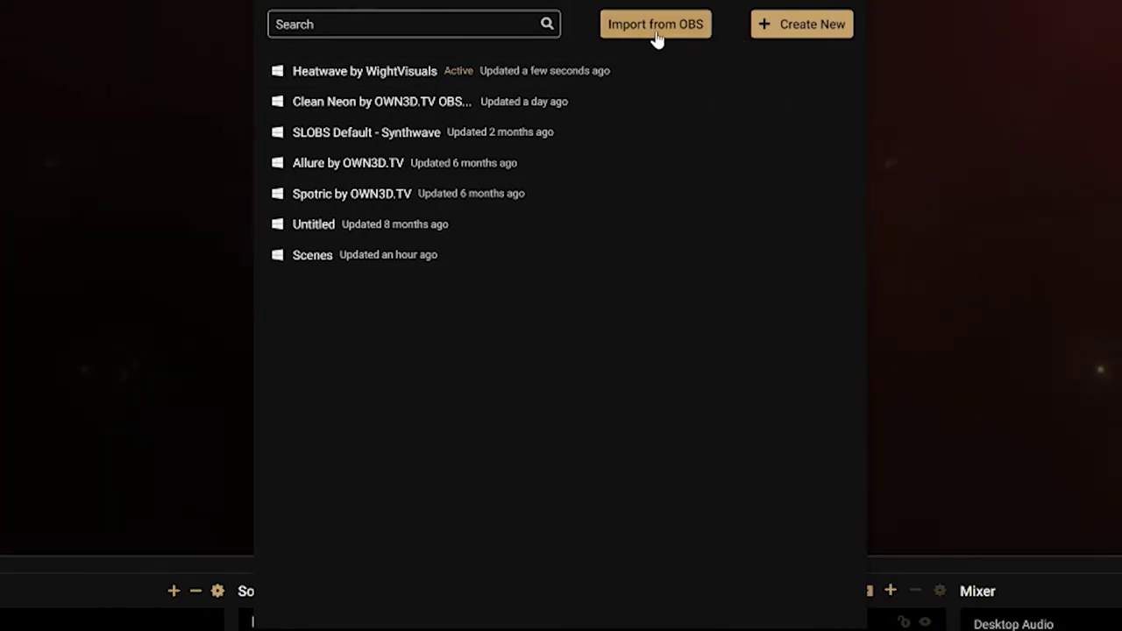
{"action": "left_click", "coordinate": [656, 35]}
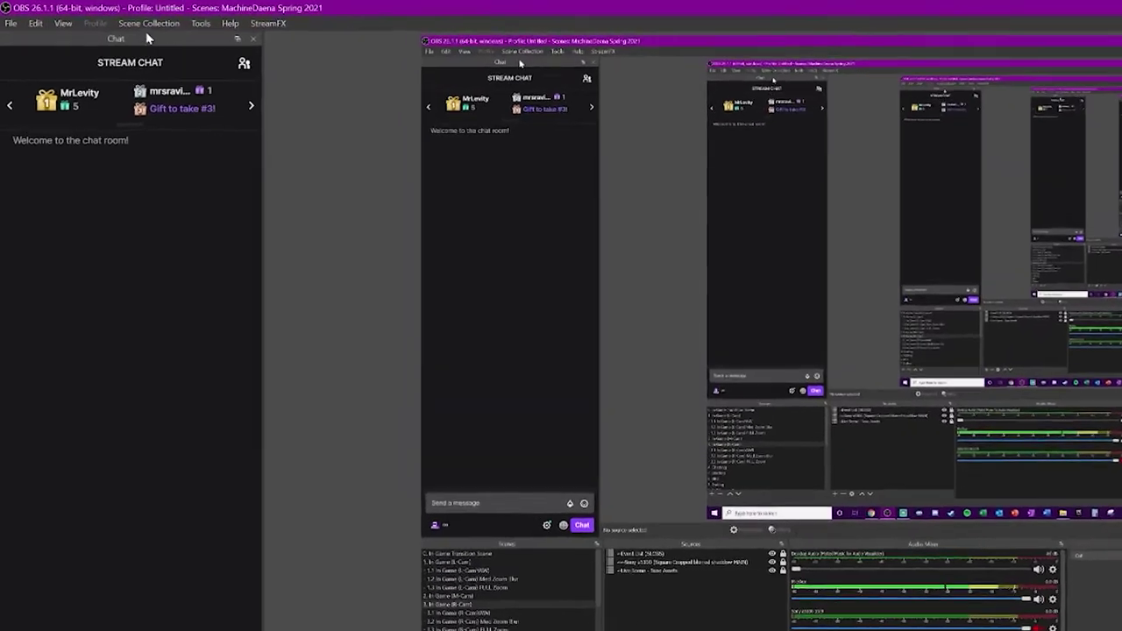
Append 'SLOBS IMPORT' to the OBS collection name, making it 'MachineDaena Spring 2021 SLOBS IMPORT'
{"action": "left_click", "coordinate": [94, 15]}
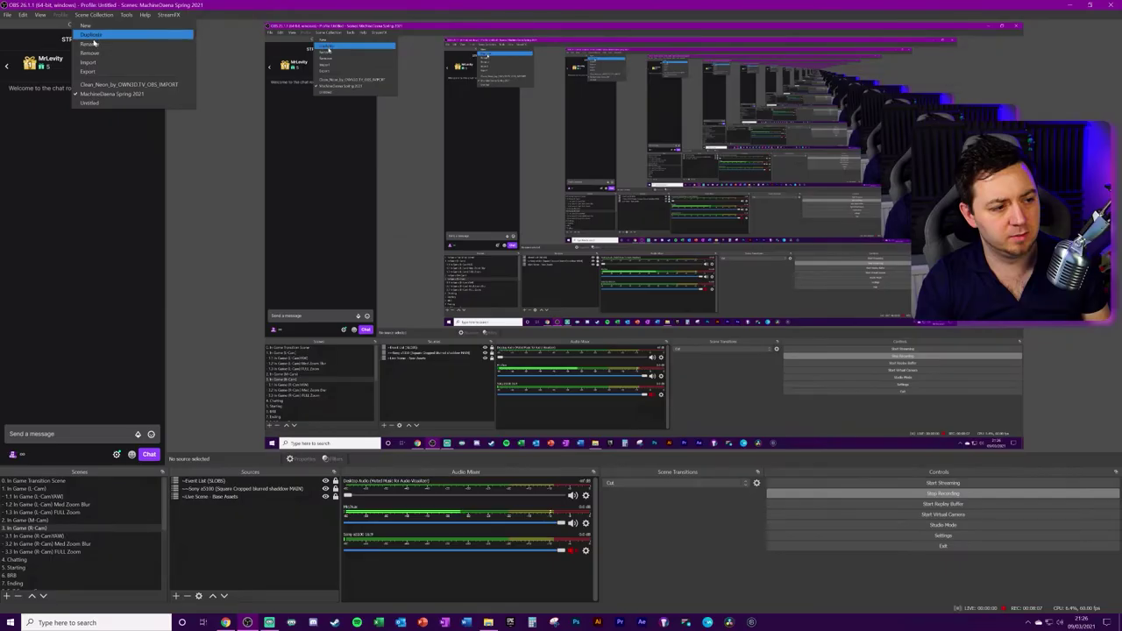
{"action": "left_click", "coordinate": [221, 110]}
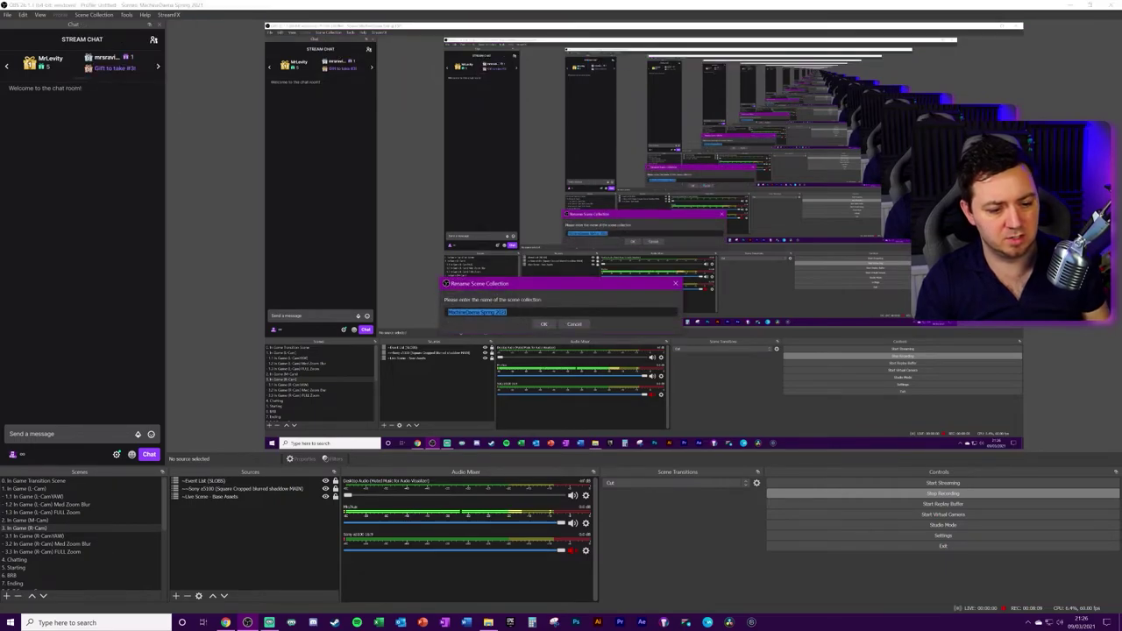
{"action": "key", "text": "End"}
{"action": "type", "text": "SLOBS IMPORT"}
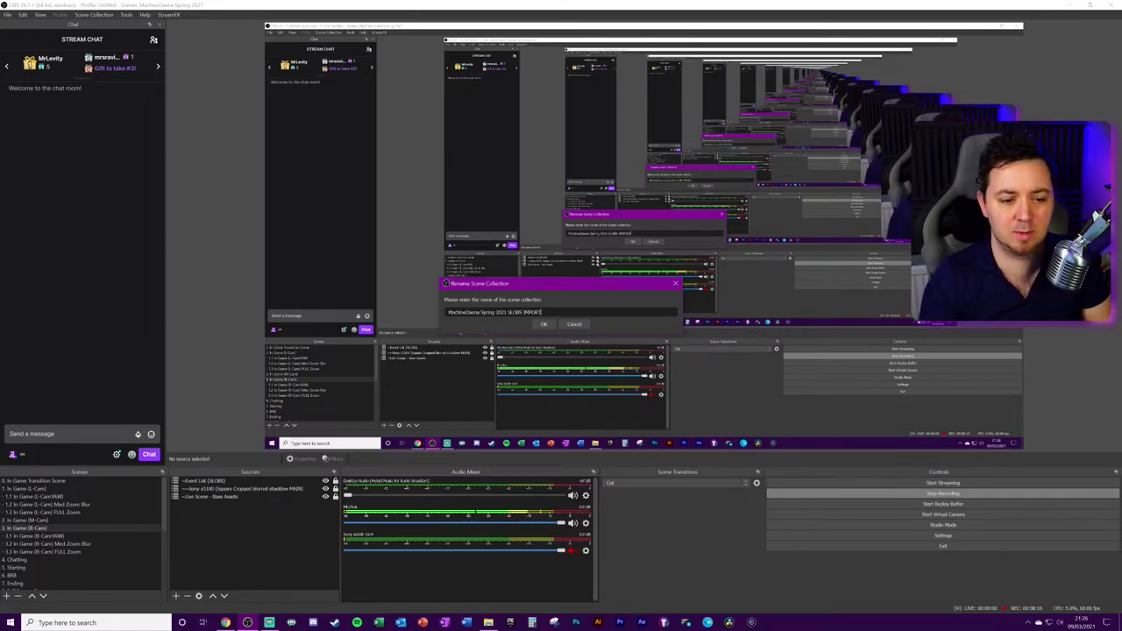
{"action": "key", "text": "ctrl+a"}
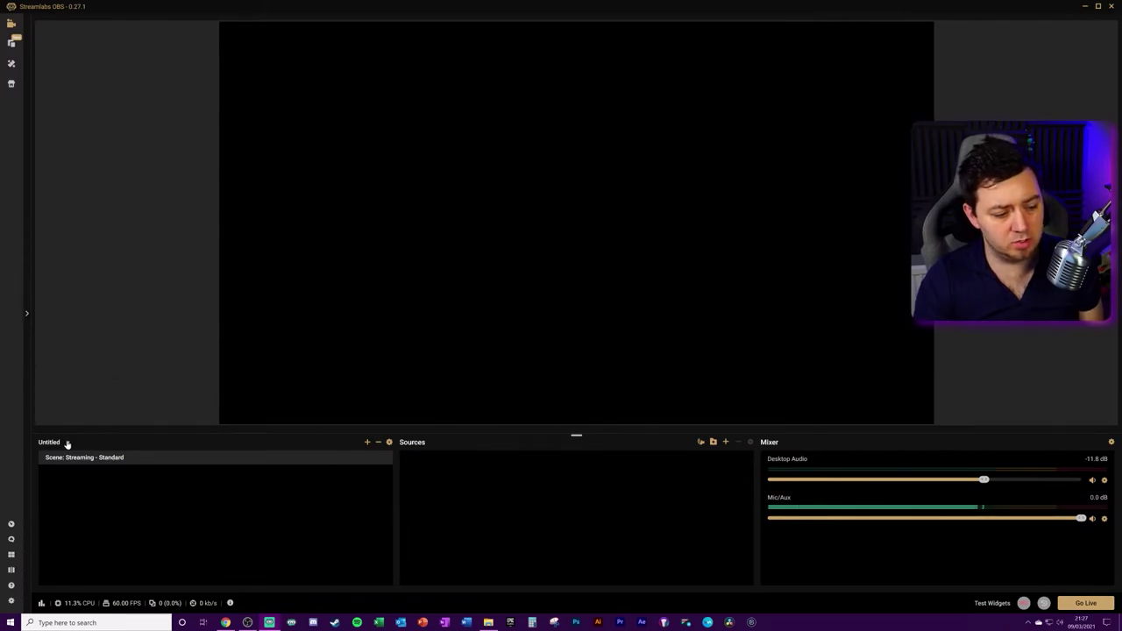
{"action": "left_click", "coordinate": [67, 442]}
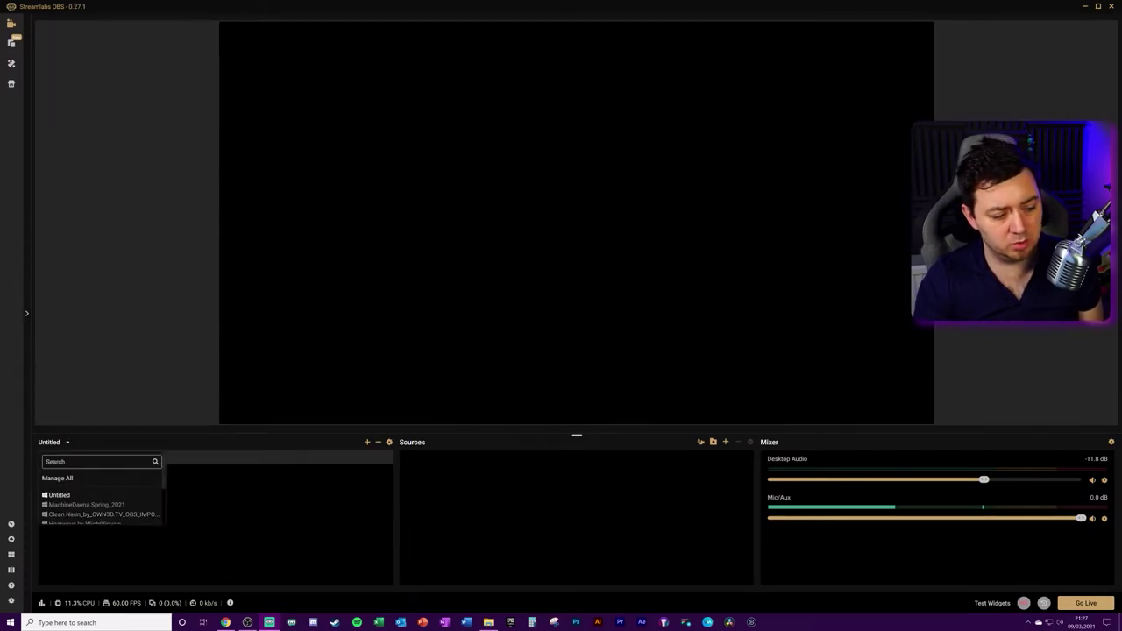
Load MachineDaena Spring_2021 in Streamlabs and scroll through its imported scenes list
{"action": "left_click", "coordinate": [88, 506]}
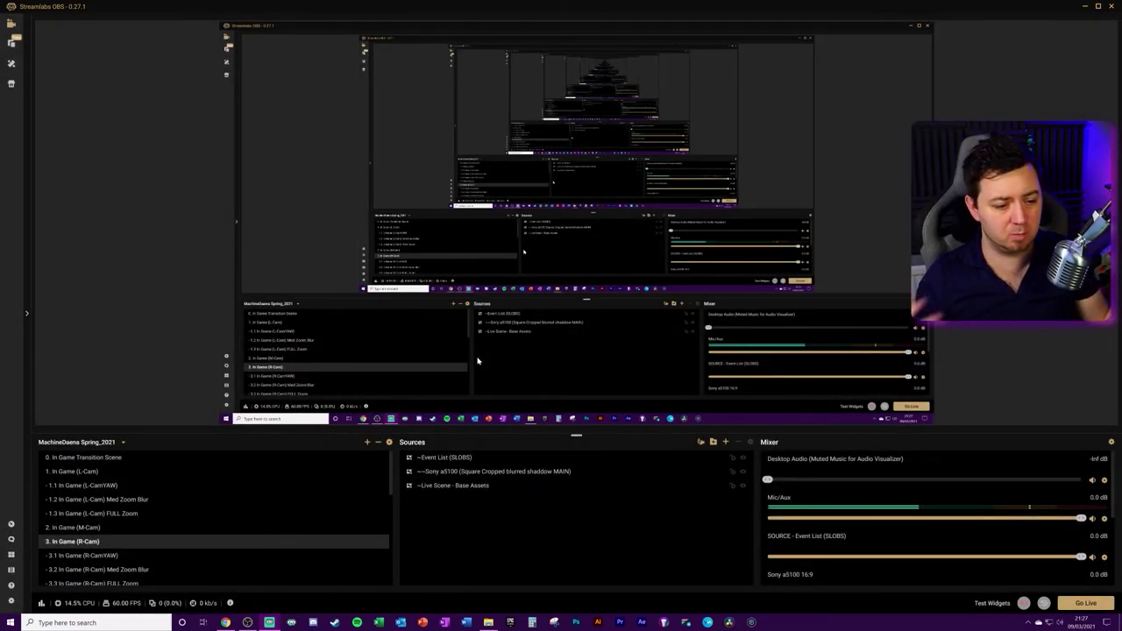
{"action": "scroll", "coordinate": [112, 521], "scroll_direction": "down", "scroll_amount": 2}
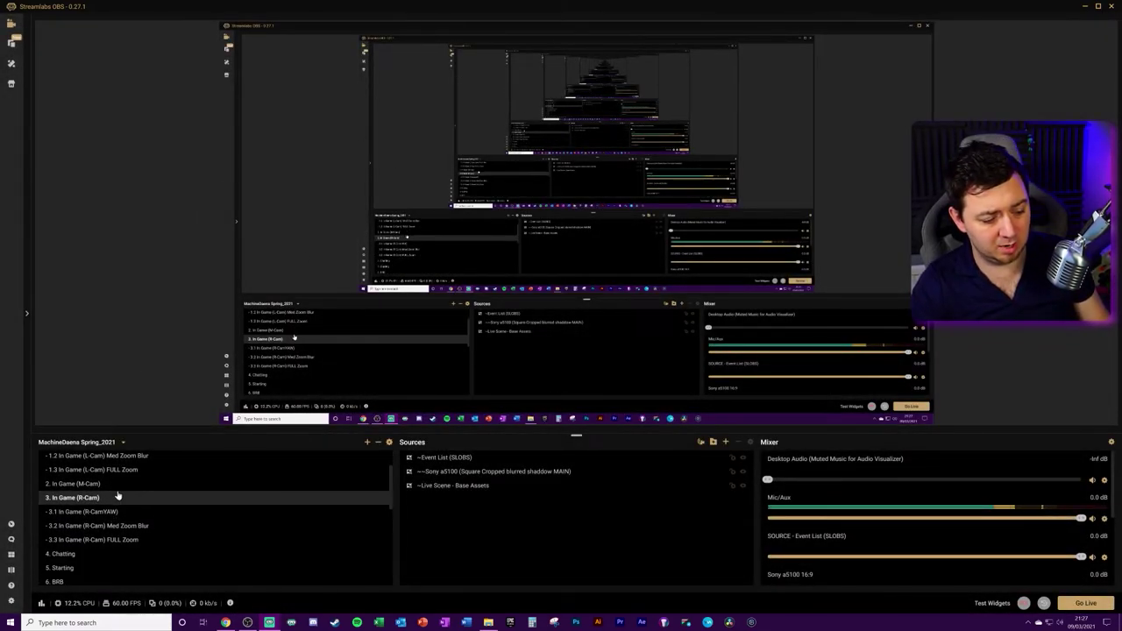
{"action": "scroll", "coordinate": [112, 520], "scroll_direction": "down", "scroll_amount": 5}
{"action": "scroll", "coordinate": [106, 535], "scroll_direction": "up", "scroll_amount": 6}
{"action": "scroll", "coordinate": [103, 540], "scroll_direction": "up", "scroll_amount": 2}
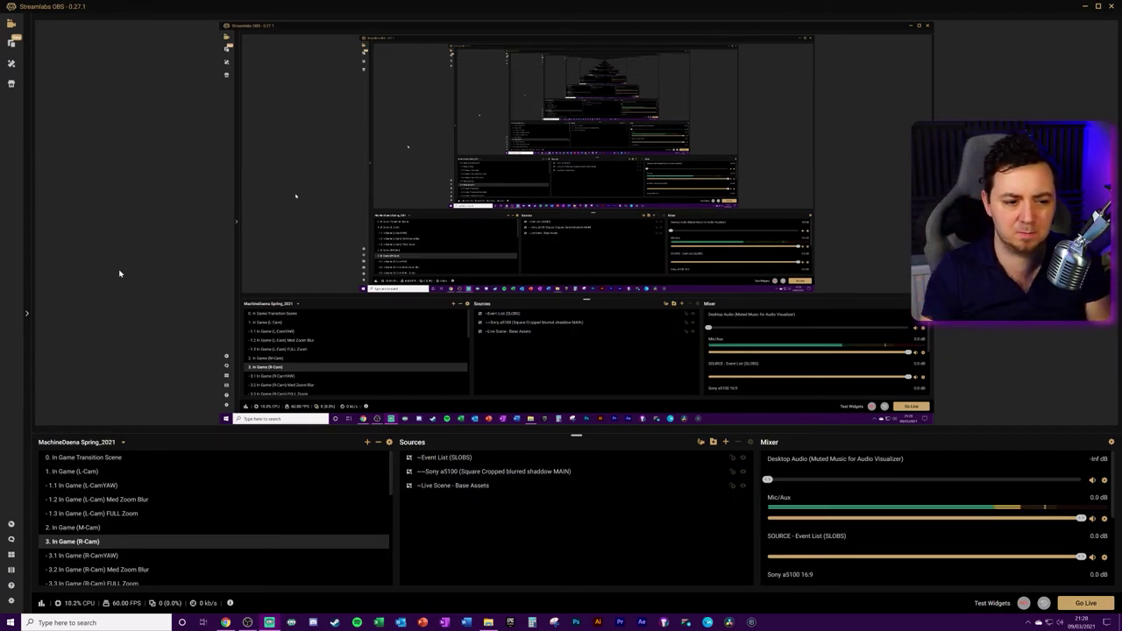
Switch to the 1. In Game (L-Cam) scene using its F1 hotkey
{"action": "key", "text": "F1"}
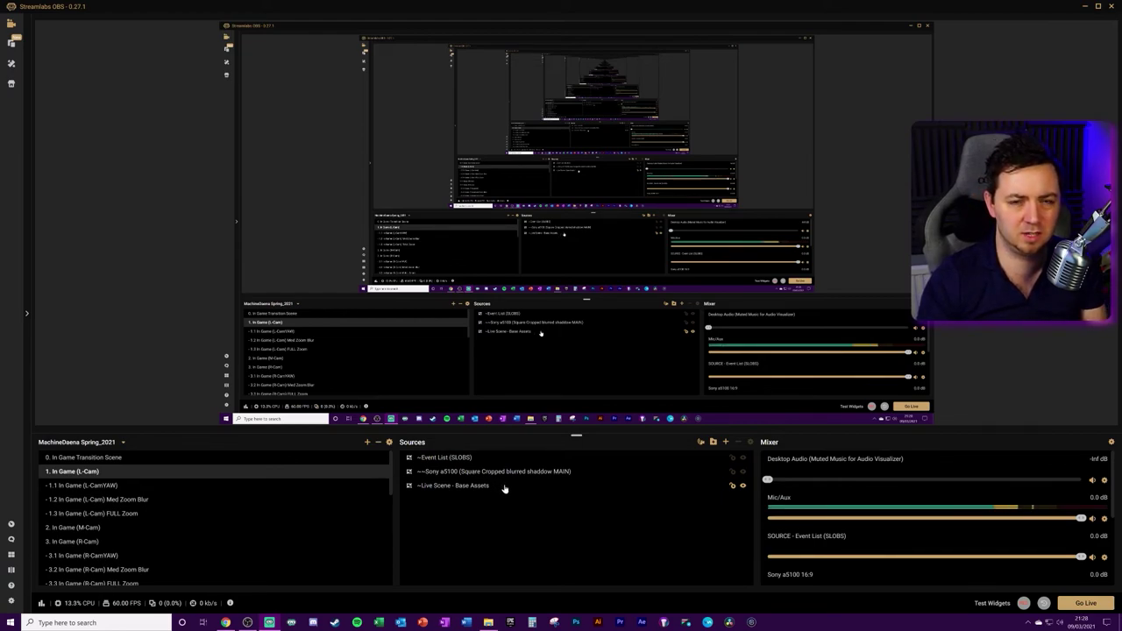